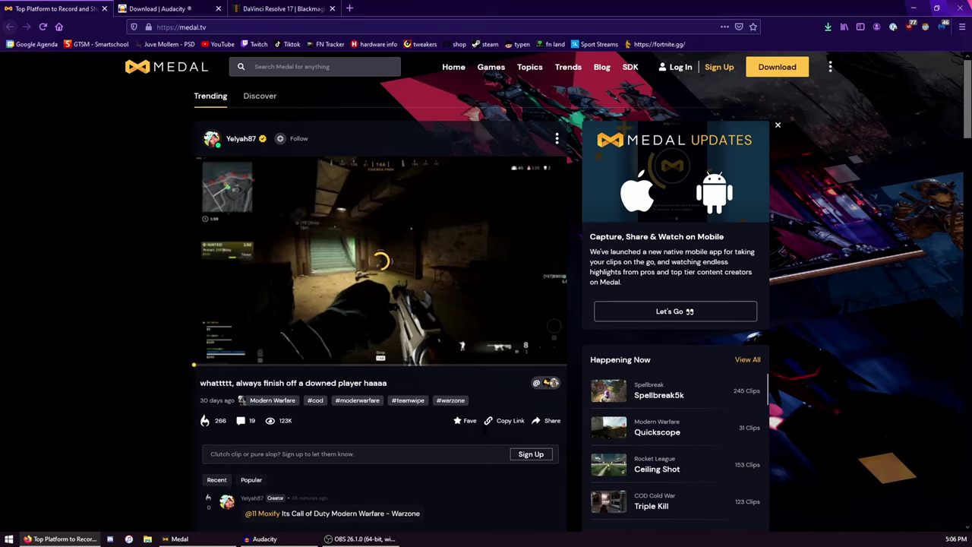
Download MedalSetup.exe into the Downloads folder and run it from Firefox's downloads list
click(765, 70)
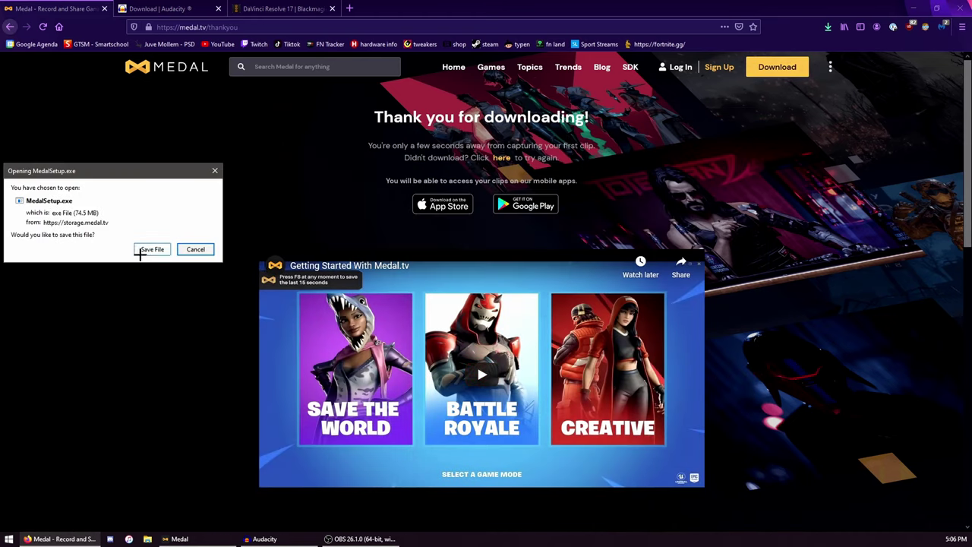
click(149, 249)
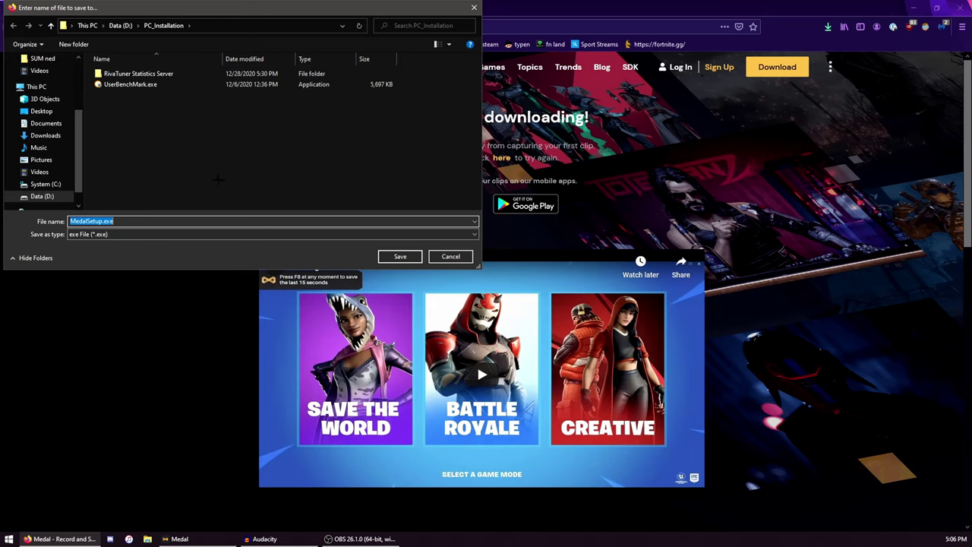
click(43, 137)
click(396, 256)
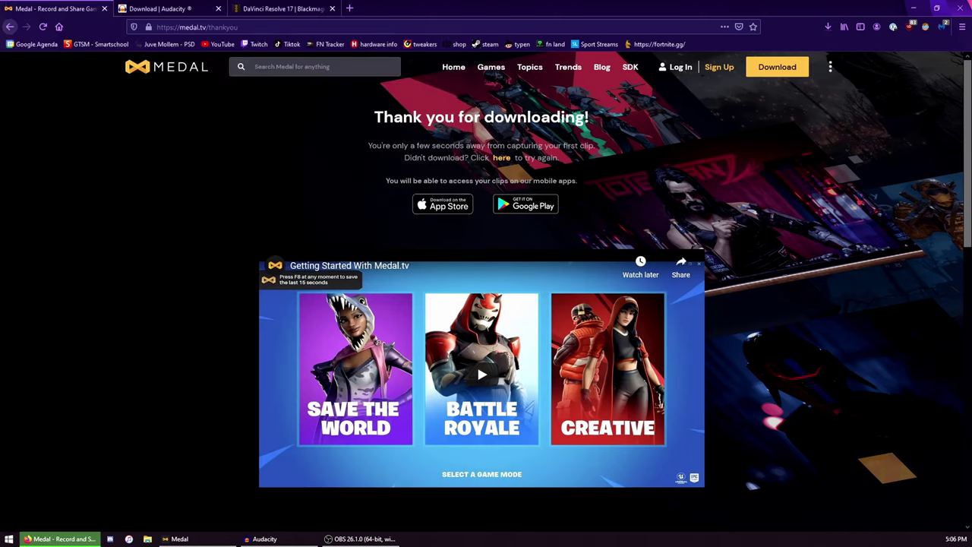
click(827, 27)
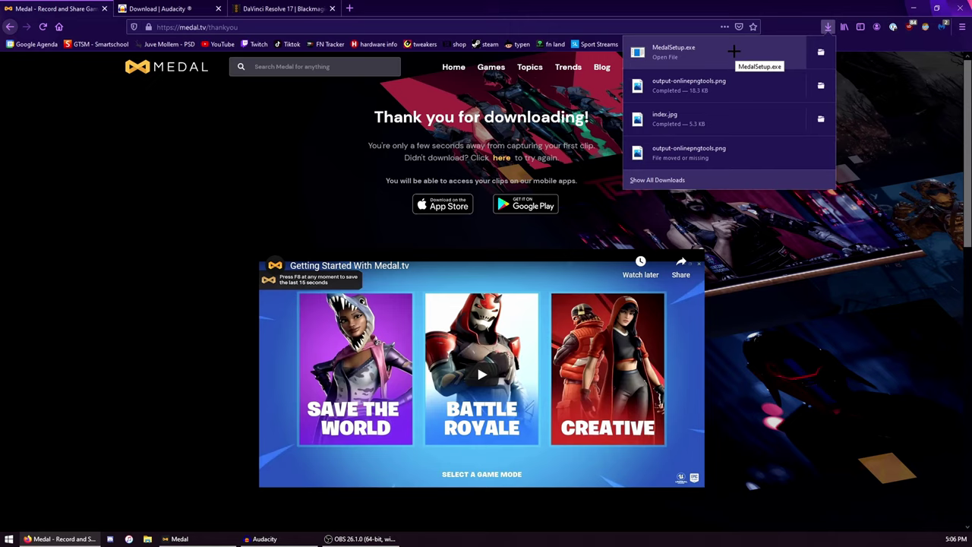
click(733, 51)
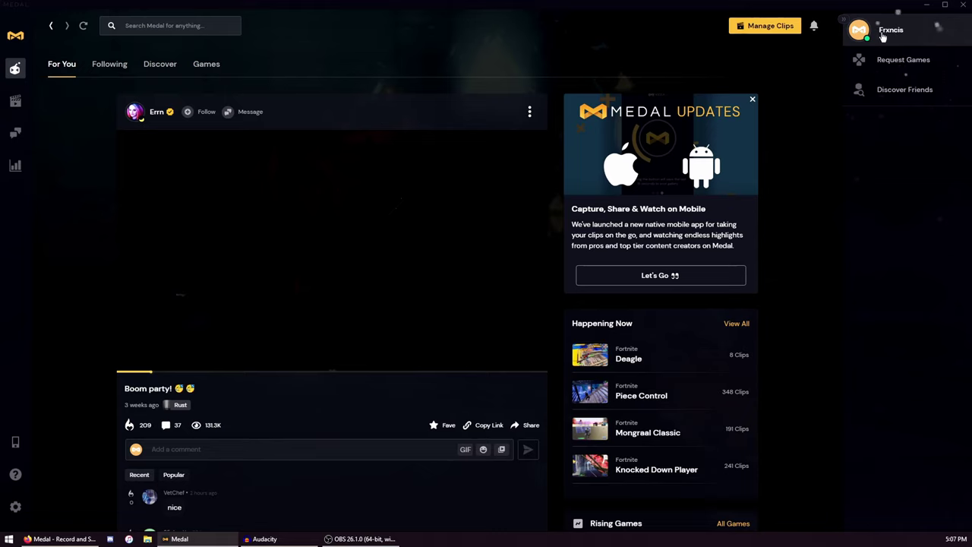
In Settings, keep Full HD 1080p, 60 FPS, 15M bitrate, GPU encoder and 30-second clips
click(16, 509)
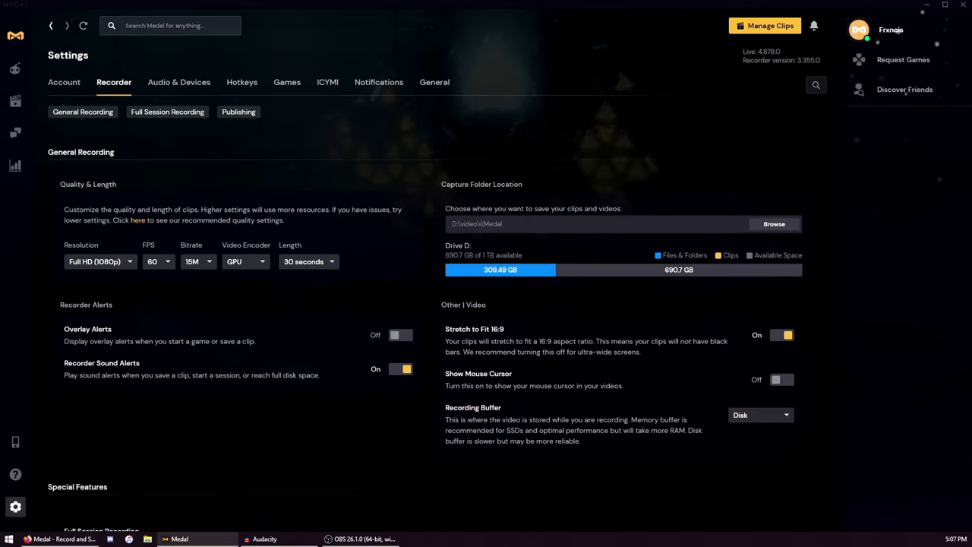
click(81, 263)
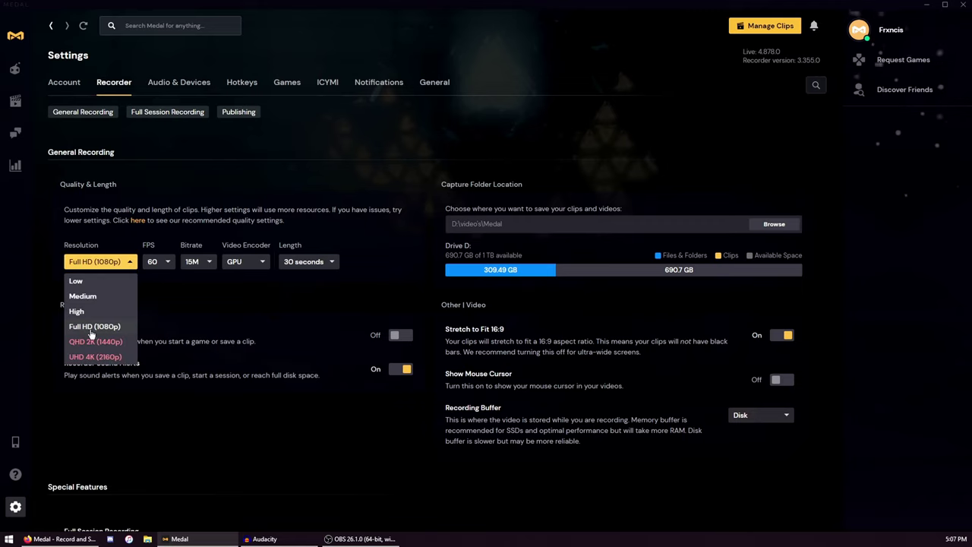
click(95, 327)
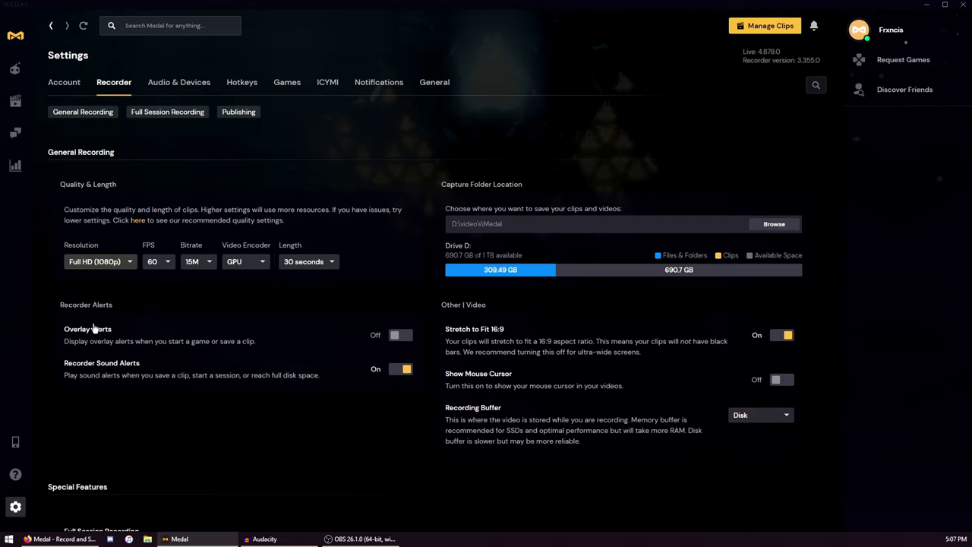
click(159, 263)
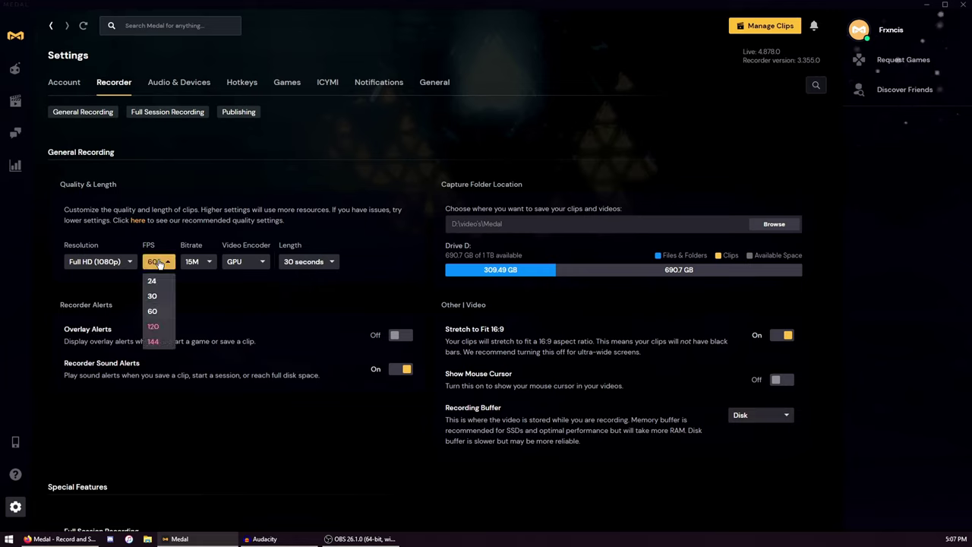
click(157, 313)
click(198, 266)
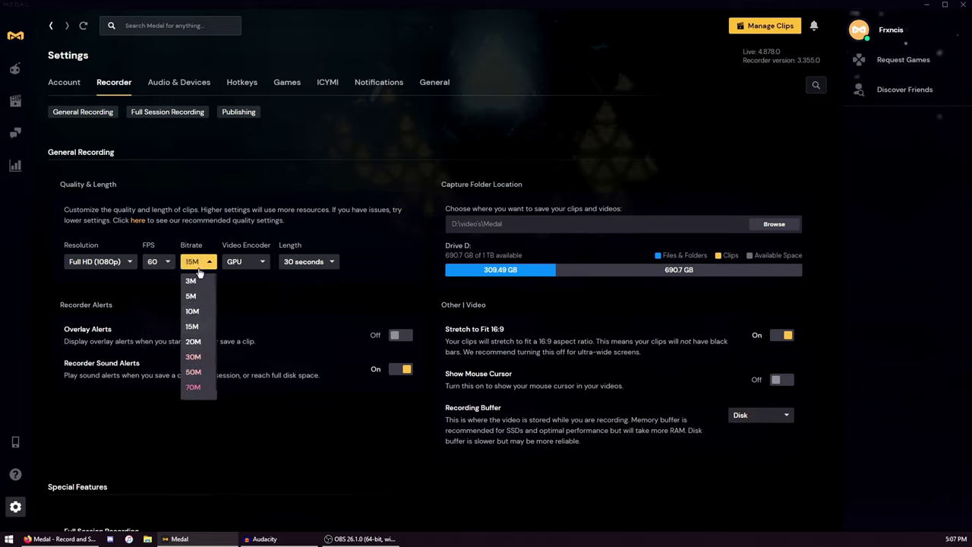
click(192, 327)
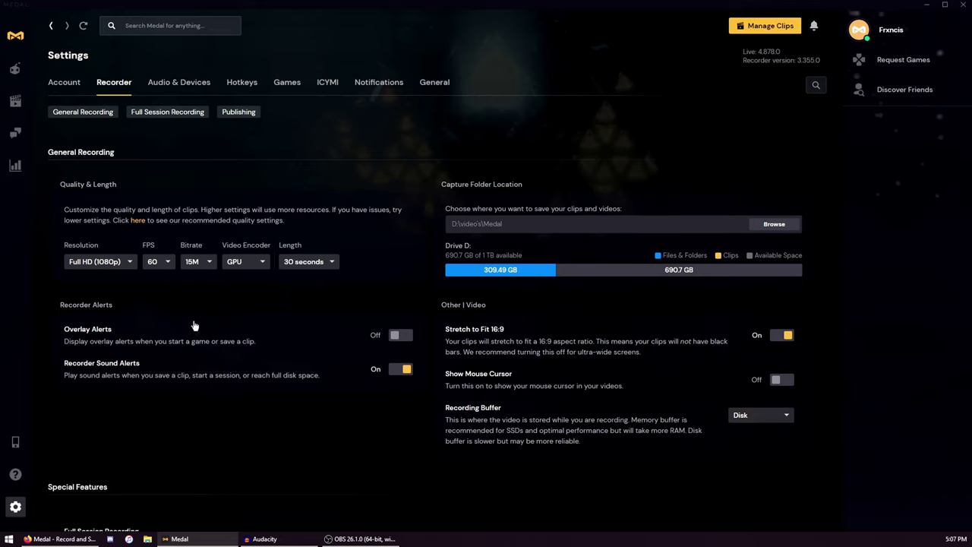
click(251, 263)
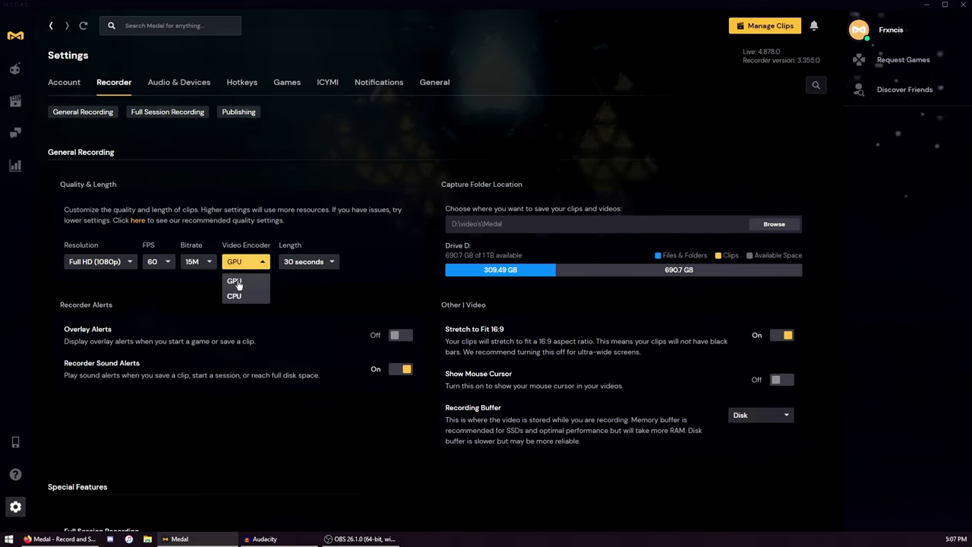
click(237, 281)
click(310, 265)
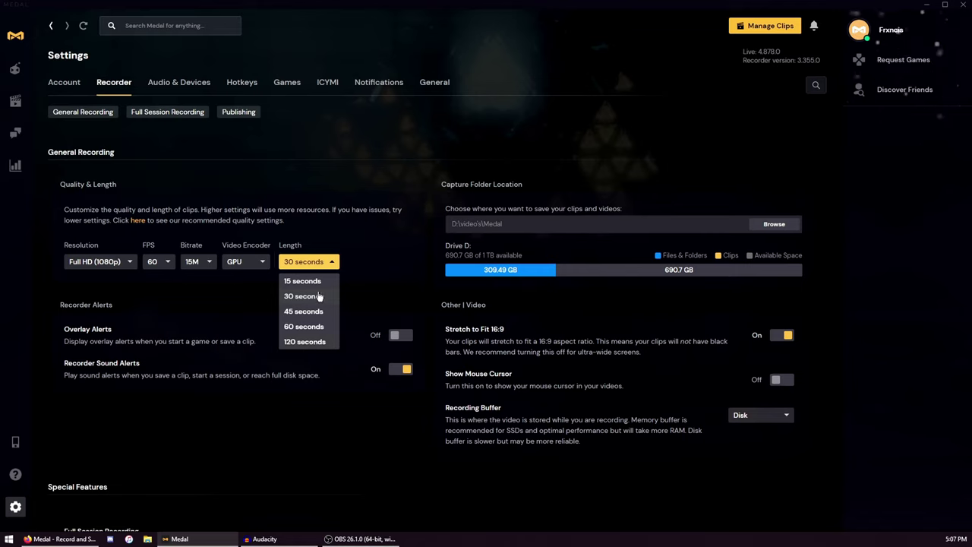
click(298, 302)
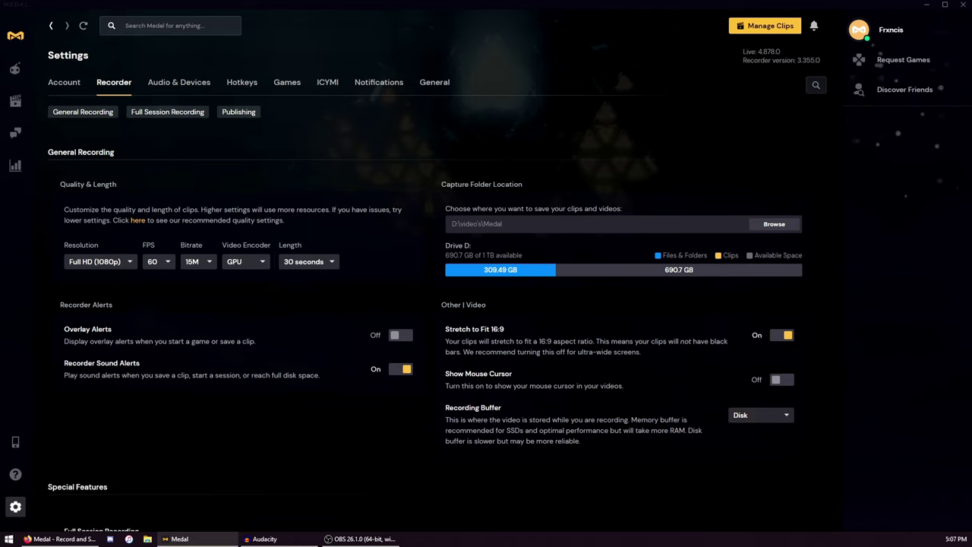
Review the Audio & Devices microphone and audio source without changing them, then view Hotkeys
click(186, 85)
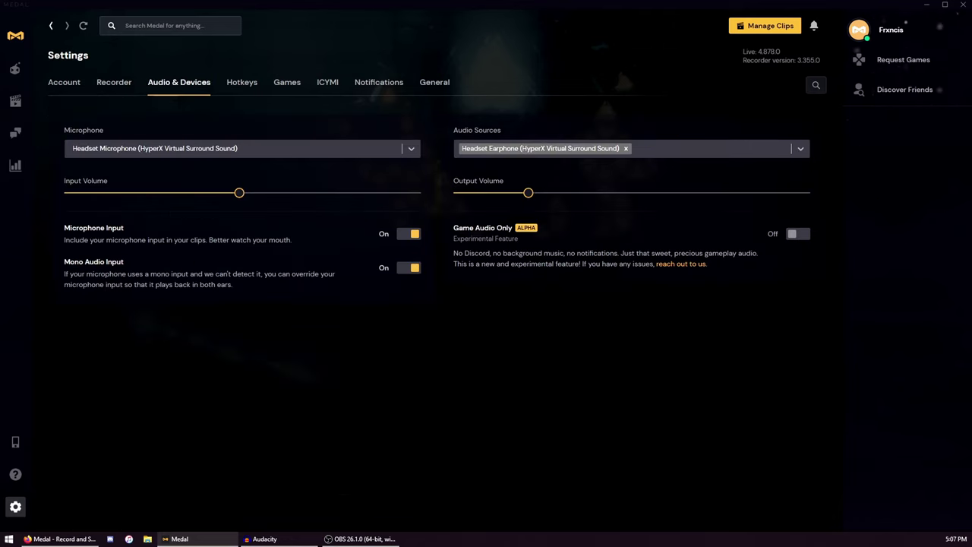
click(202, 148)
click(202, 189)
click(525, 157)
click(524, 157)
click(245, 89)
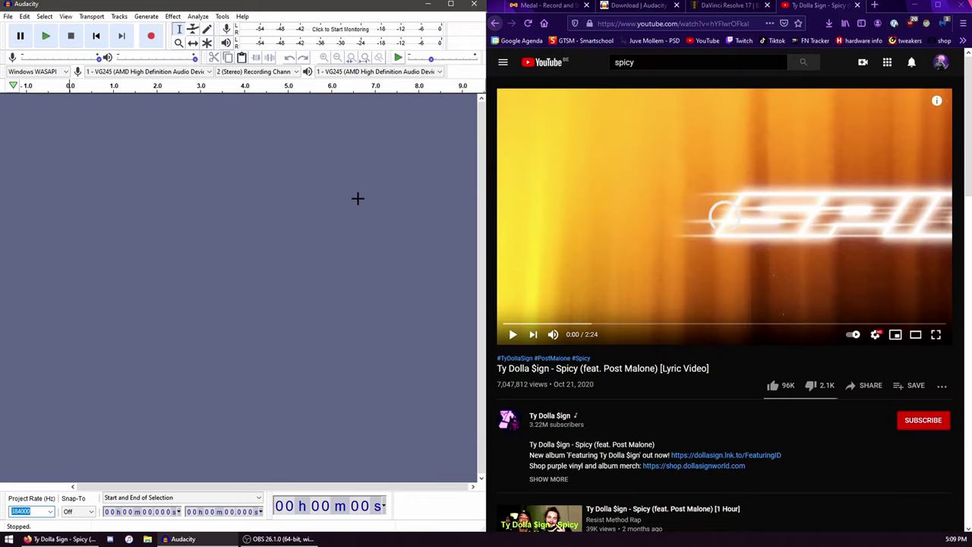
Keep Windows WASAPI, record from the HyperX headset in 2-channel stereo, and play through it
click(51, 71)
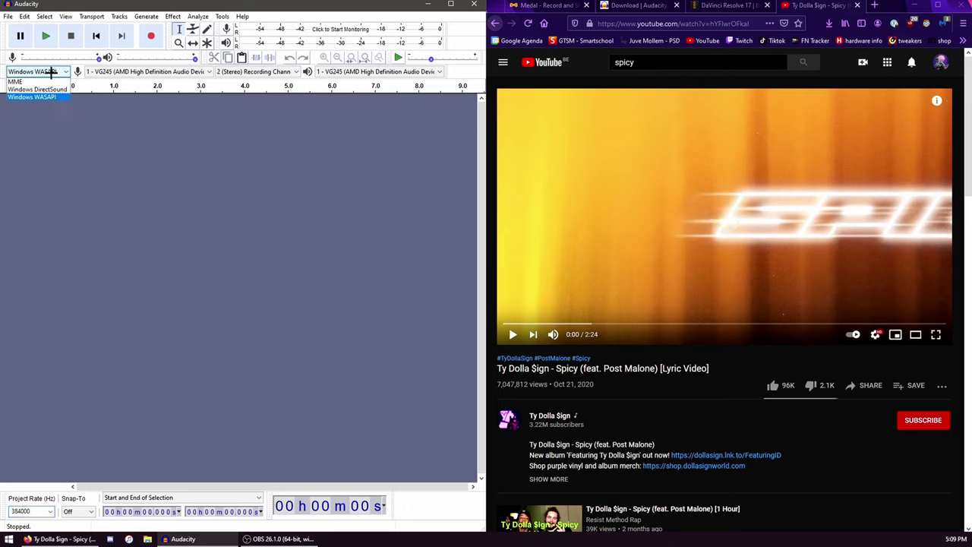
click(48, 96)
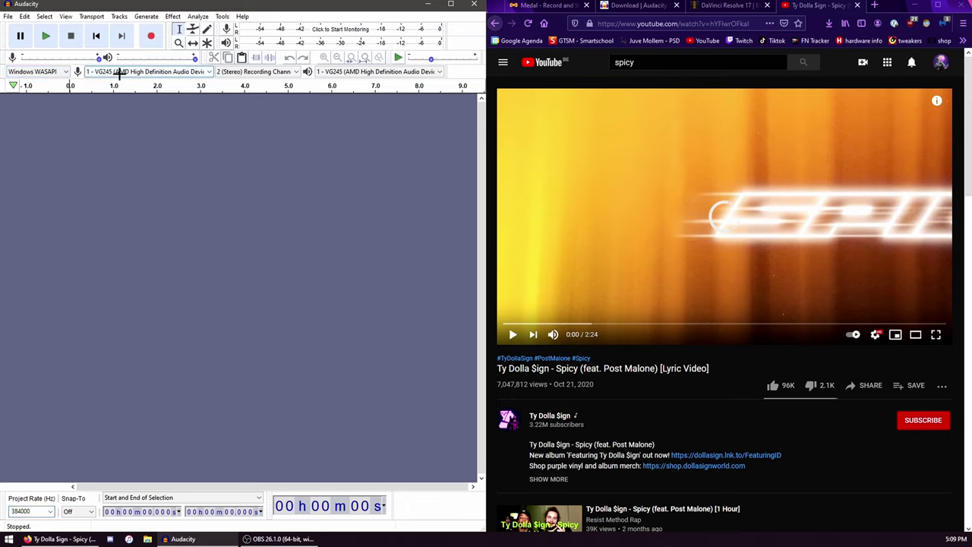
click(145, 71)
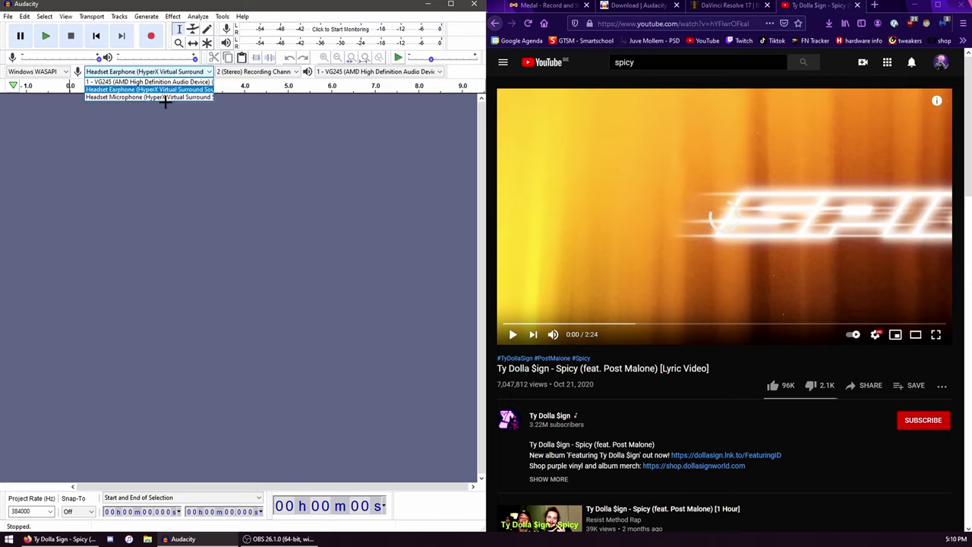
click(168, 89)
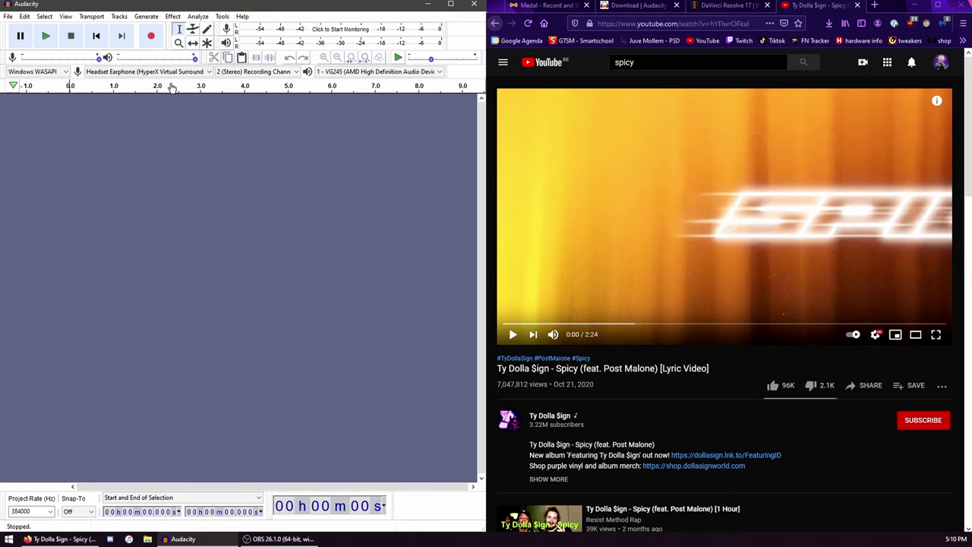
click(234, 72)
click(223, 94)
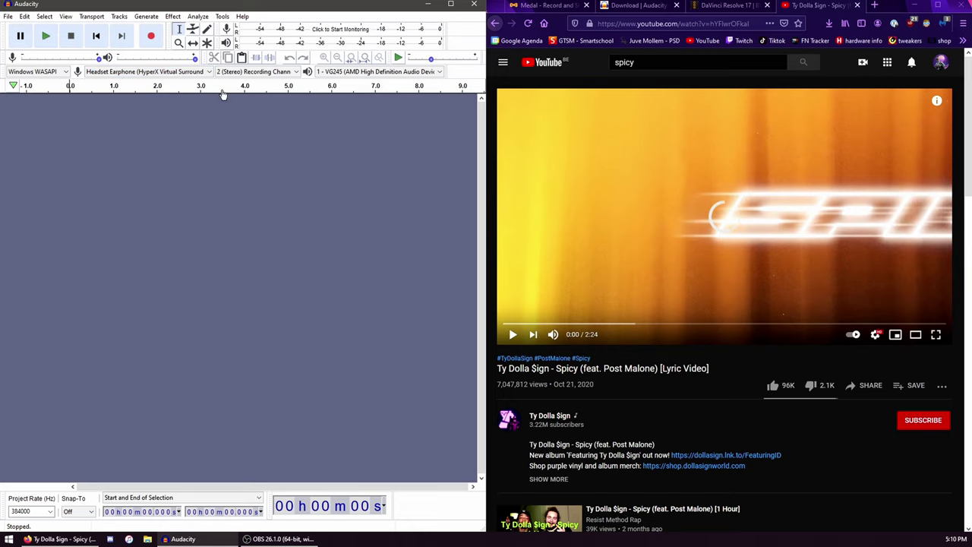
click(323, 72)
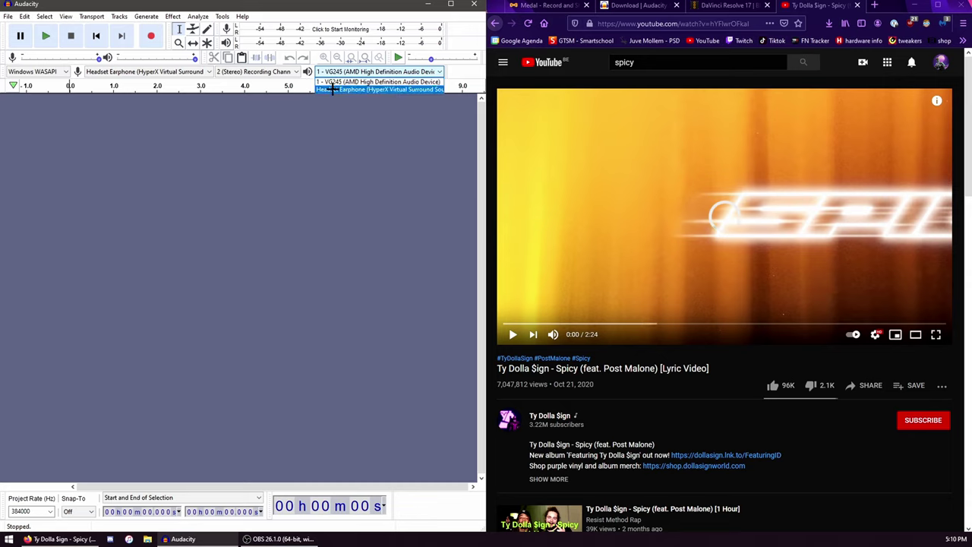
click(328, 89)
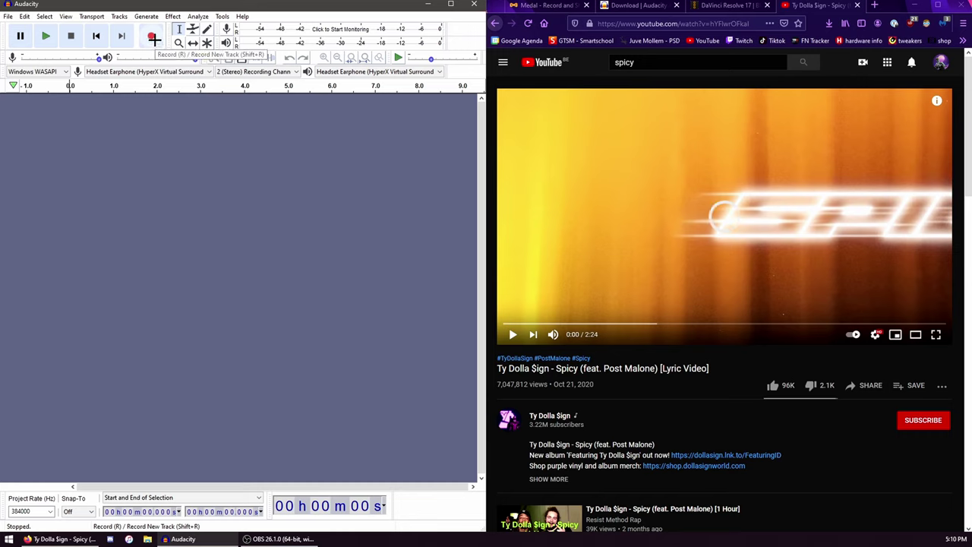
Record about seven seconds of the YouTube song, then select the recording's first half second
click(153, 36)
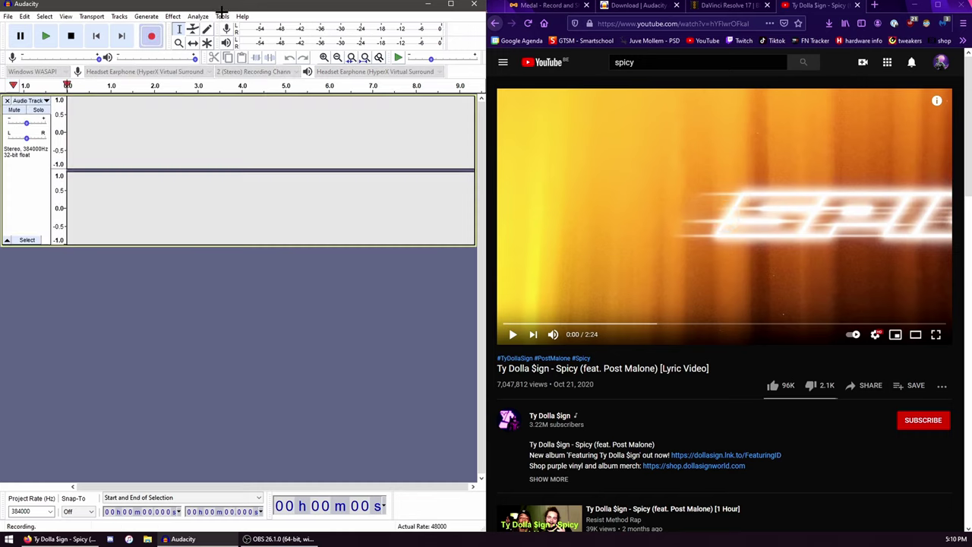
click(648, 183)
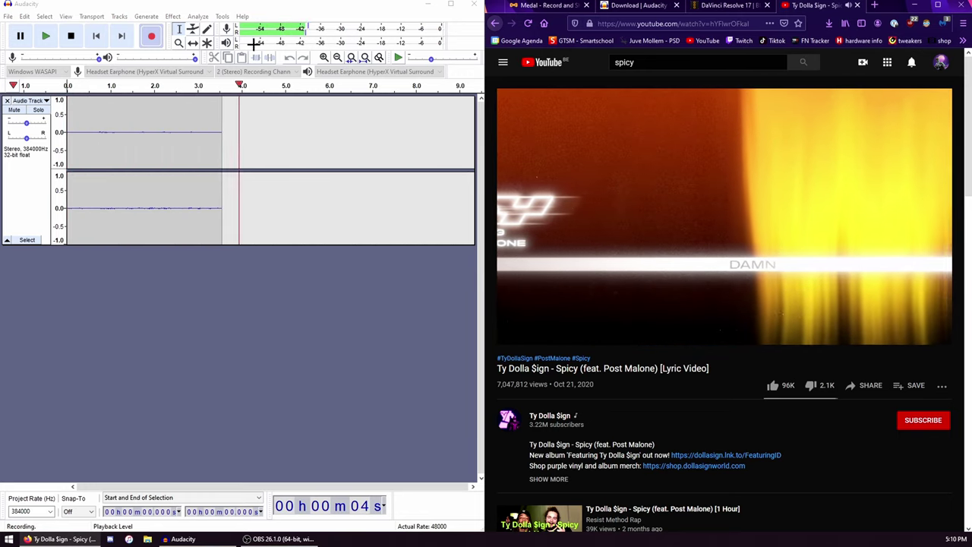
click(631, 182)
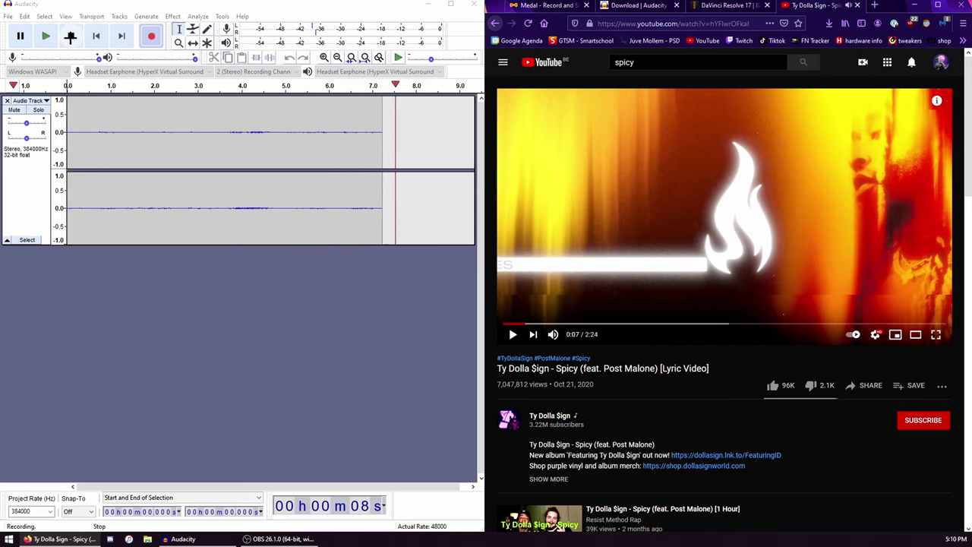
click(71, 36)
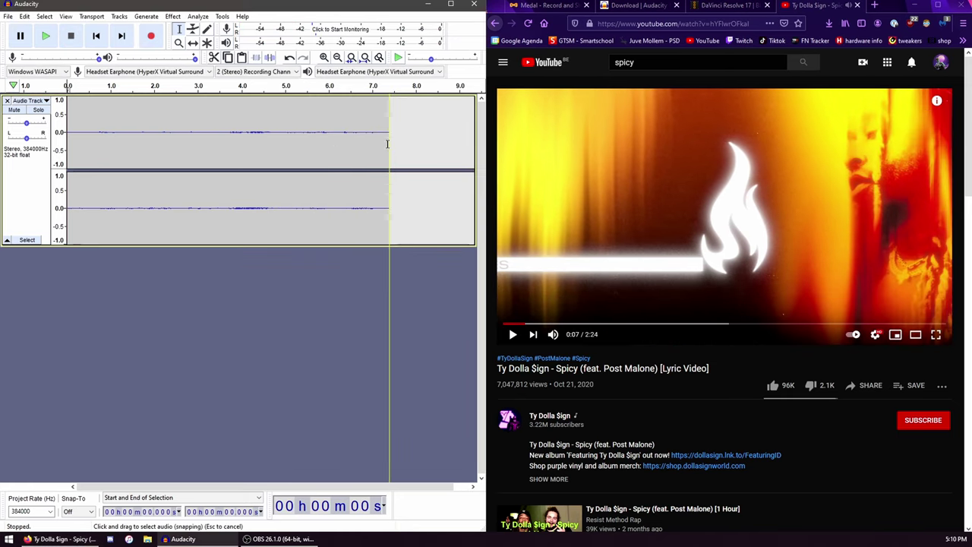
drag(388, 141, 378, 142)
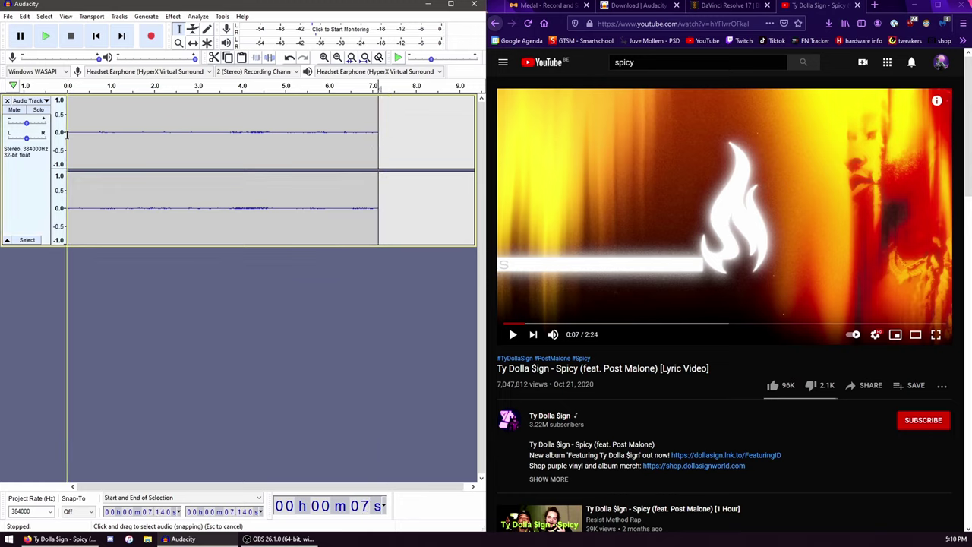
drag(67, 134, 88, 138)
Export the audio as spicy.wav onto the Desktop, accepting the metadata dialog
click(8, 16)
mouse_move(45, 92)
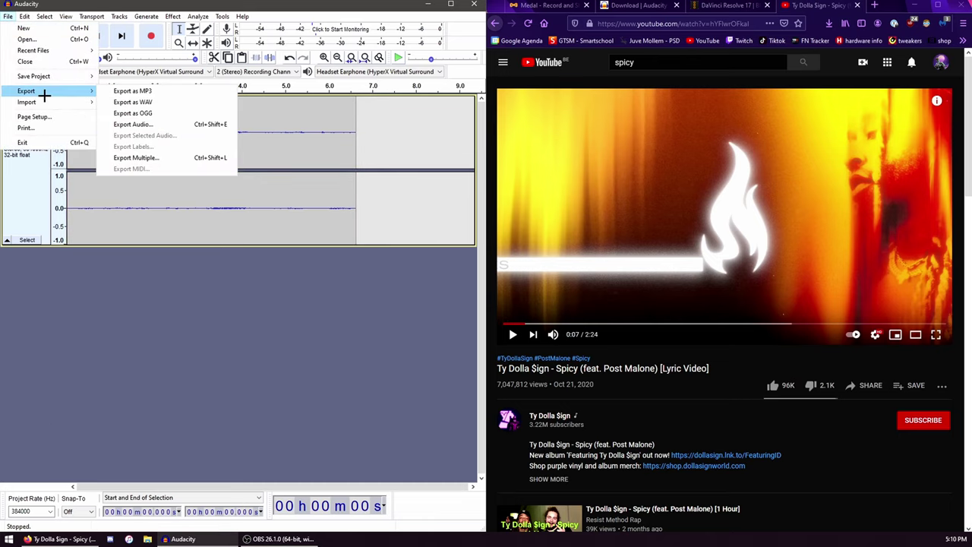
click(139, 123)
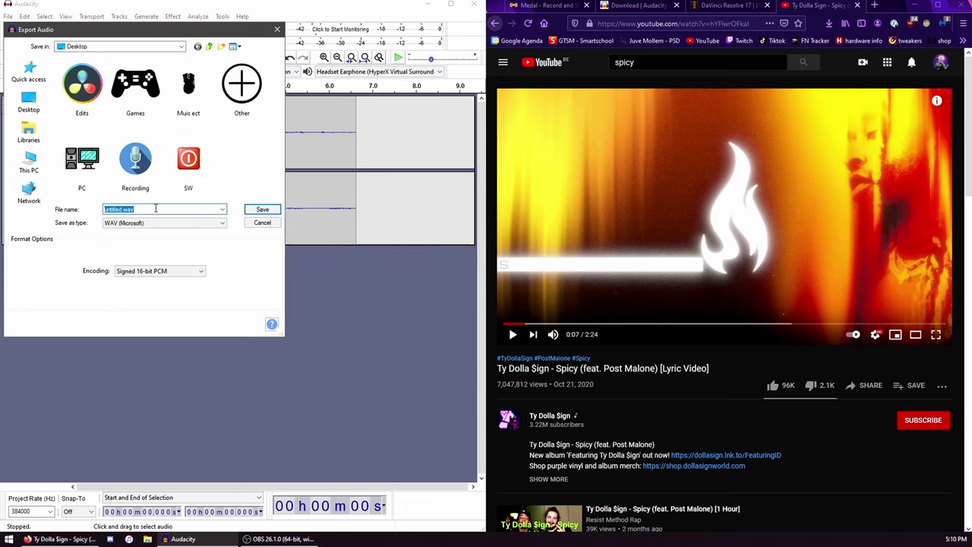
text(spicy)
click(275, 206)
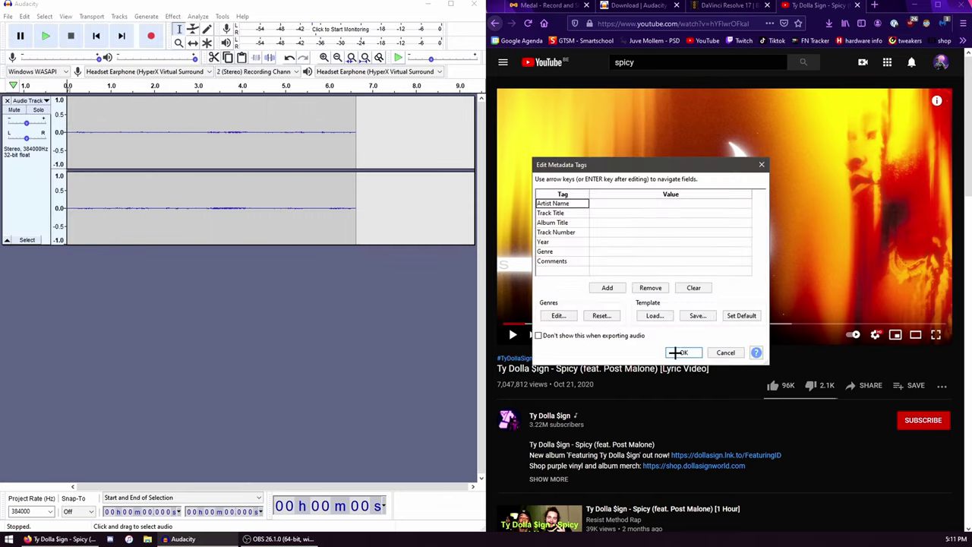
click(678, 352)
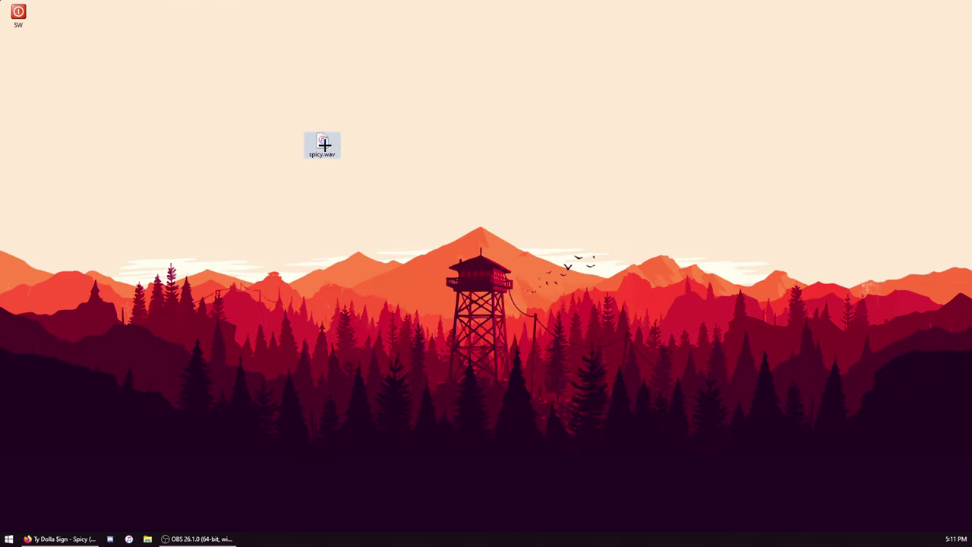
Play spicy.wav from the desktop in iTunes to check it, then close iTunes
double_click(312, 150)
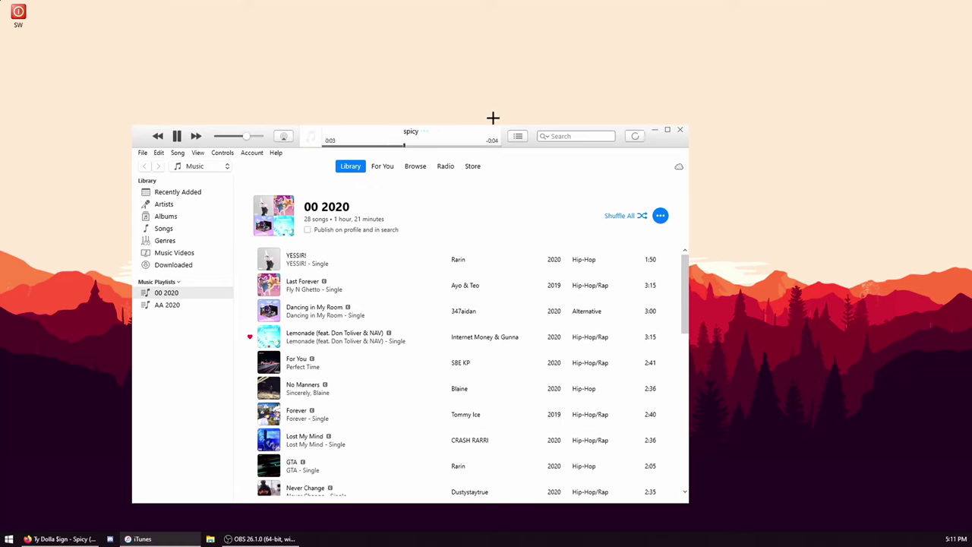
click(679, 130)
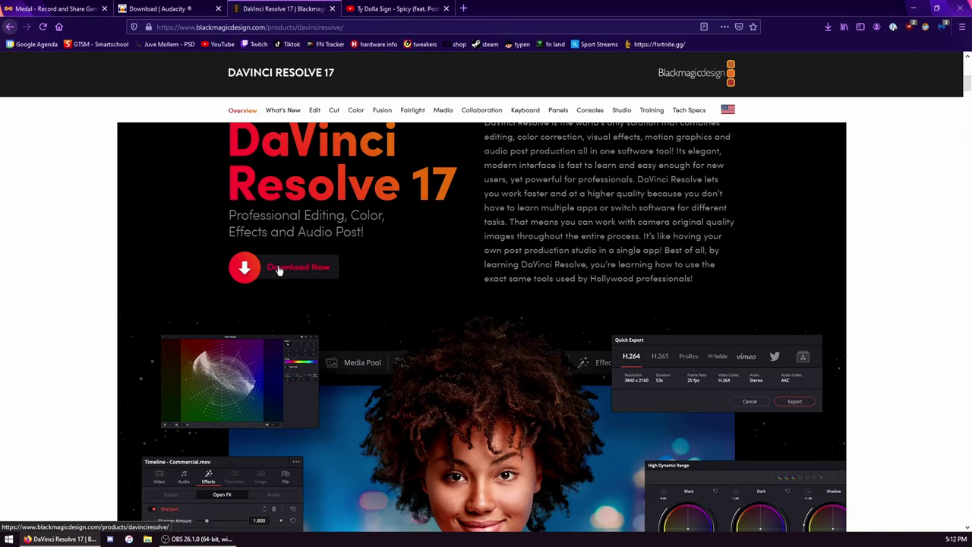
Open the DaVinci Resolve download choices and select DaVinci Resolve 16 for Windows
click(279, 269)
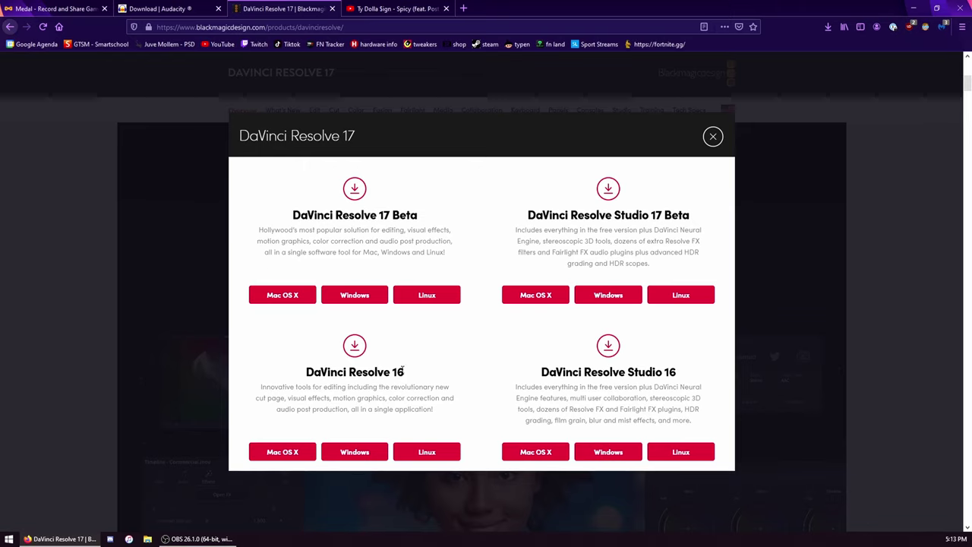
drag(413, 372, 337, 368)
click(334, 420)
click(337, 449)
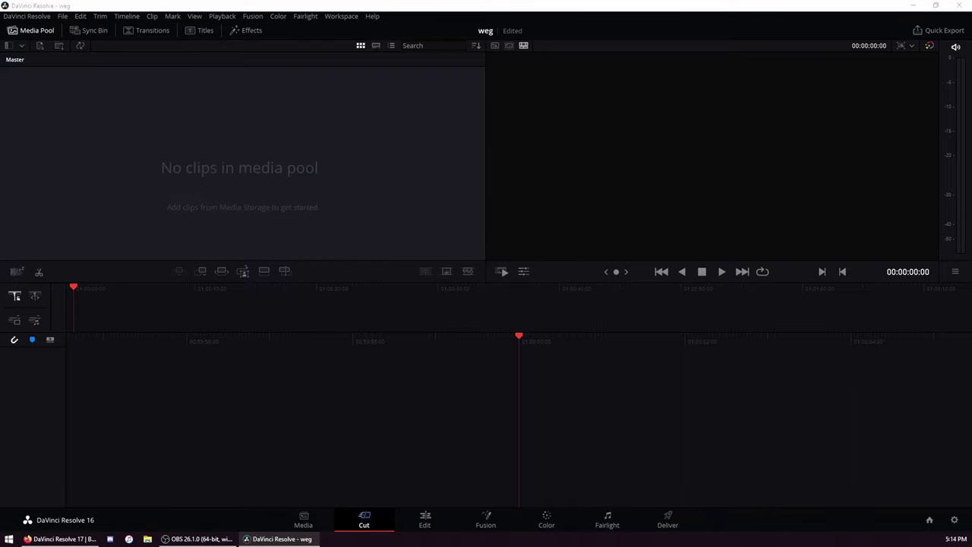
Drag spicy.wav and the epic clockshot 2 clip from Explorer into the Media Pool
drag(903, 310, 126, 120)
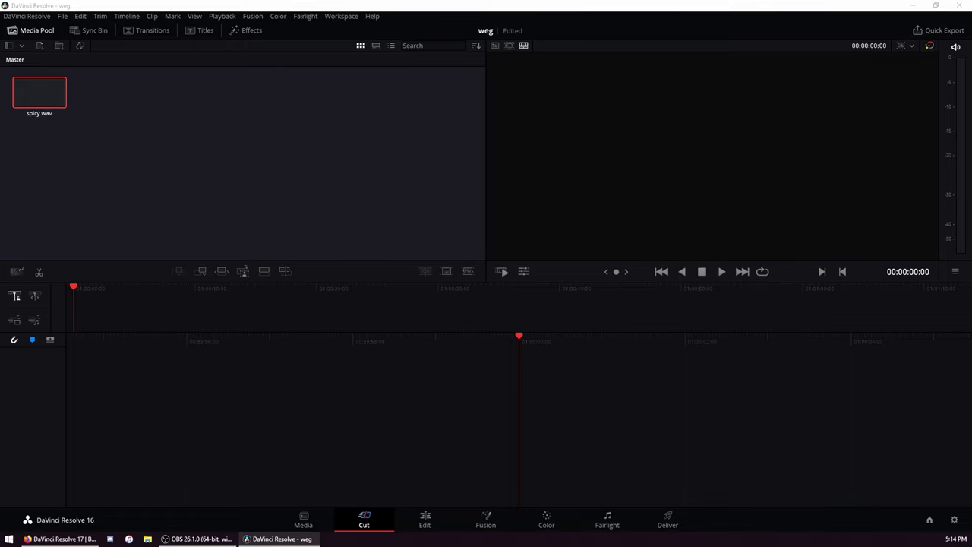
drag(588, 229, 91, 80)
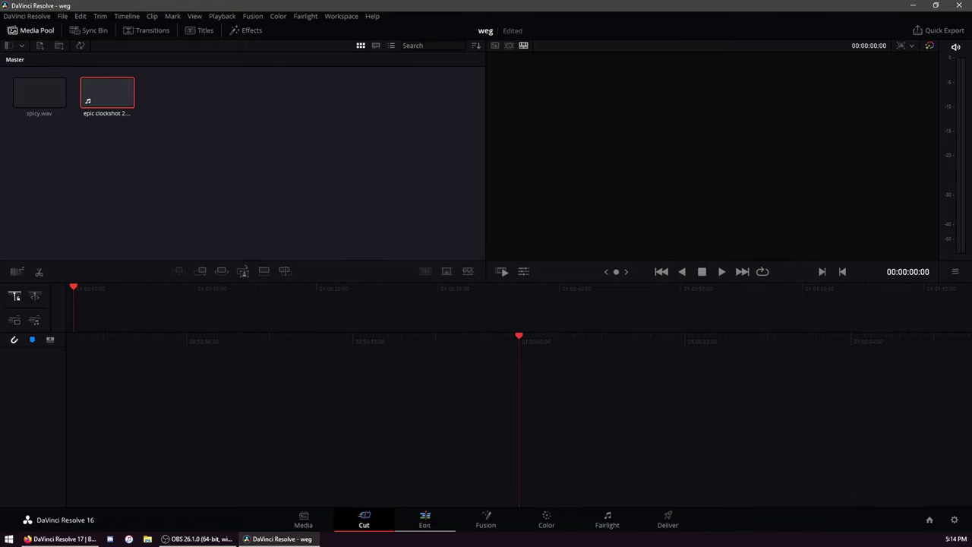
On the Edit page, put epic clockshot 2 on a new timeline and spicy.wav on Audio 2 at the start
click(425, 519)
drag(185, 79, 349, 410)
drag(119, 80, 356, 472)
drag(378, 319, 431, 340)
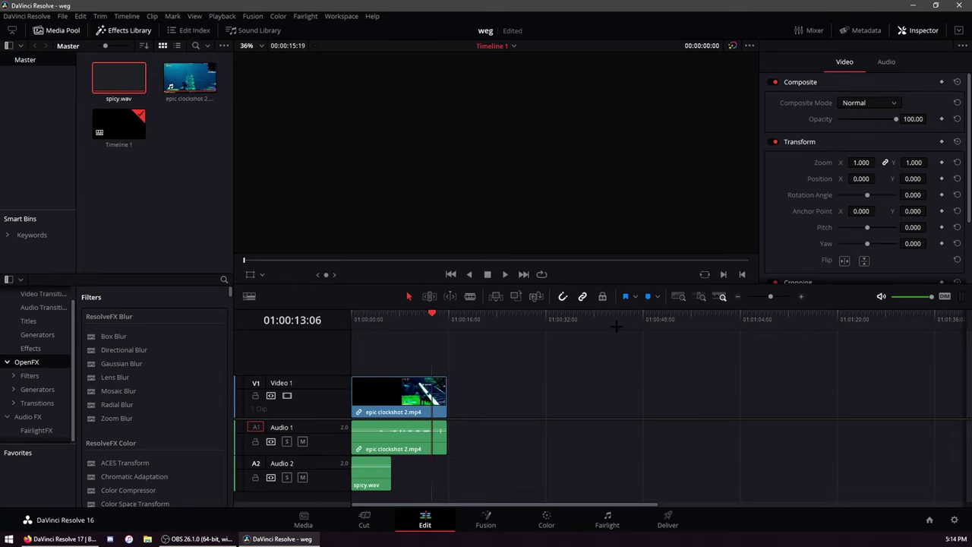